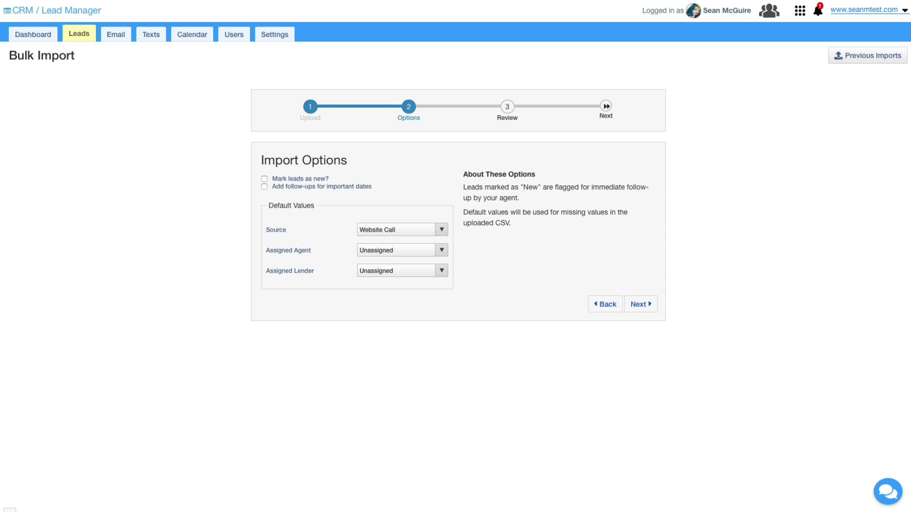
Step: Make Bull Winkle the default assigned agent and start the CSV lead import
click(403, 249)
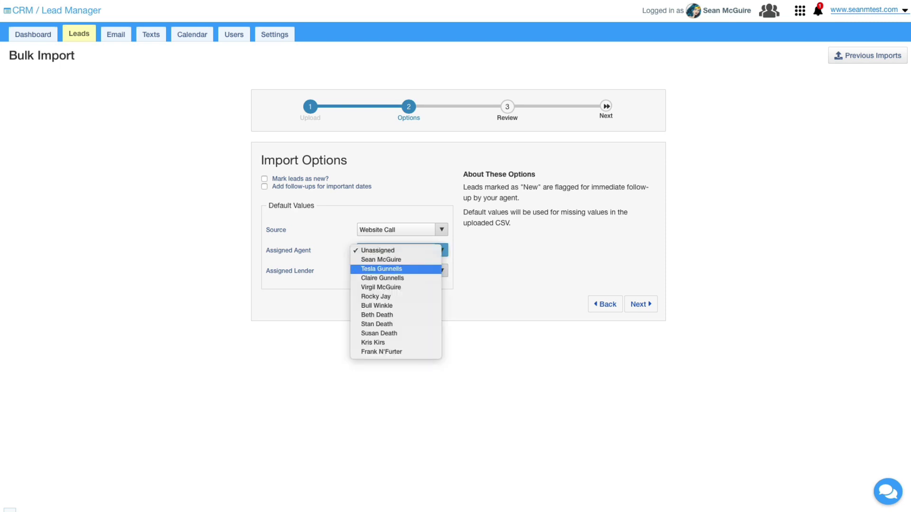
click(395, 306)
click(640, 304)
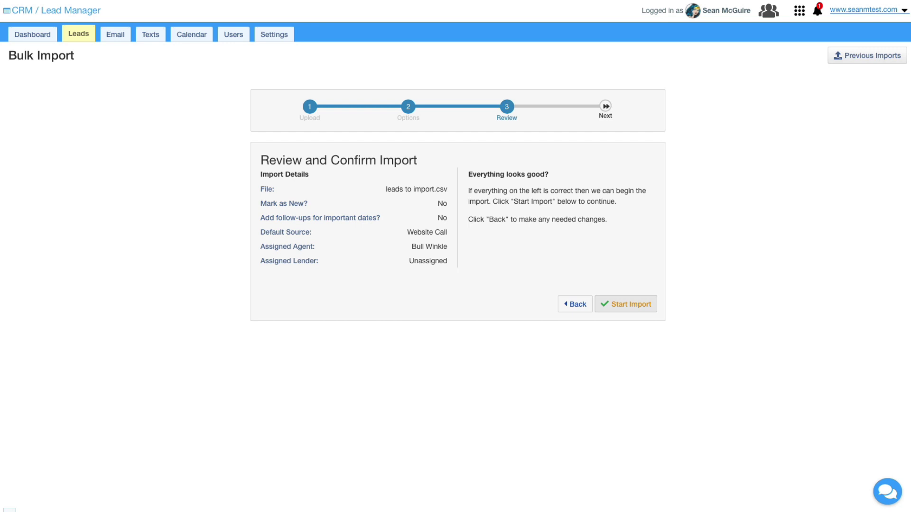
click(625, 304)
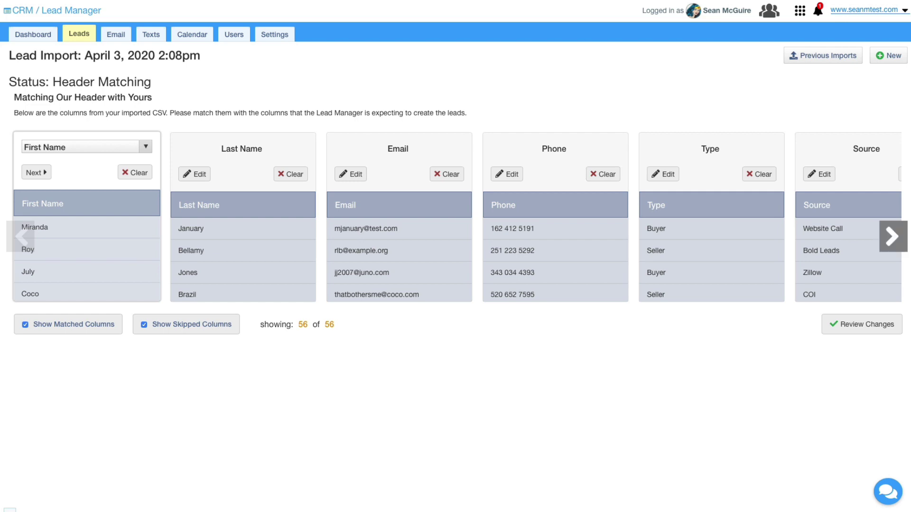
Step: Page through the auto-matched CSV columns, past Source and City, to the unmatched Work Phone column
click(892, 237)
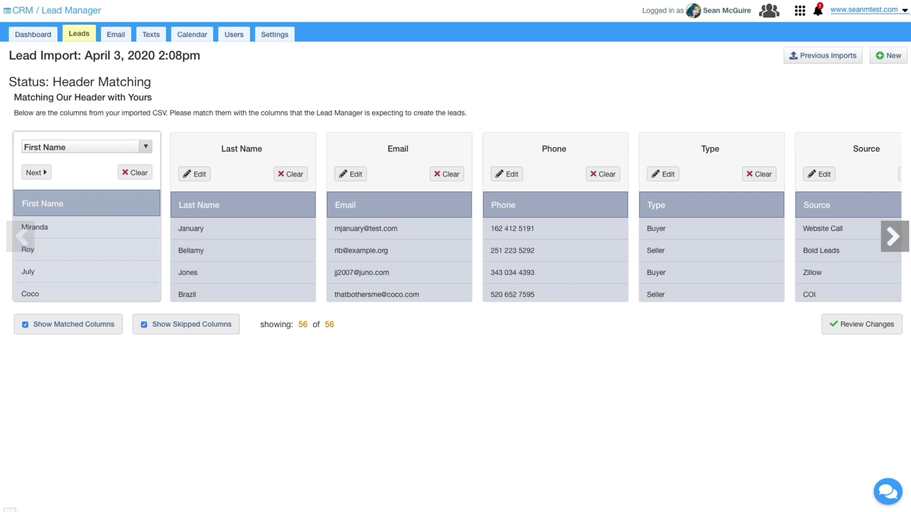
click(891, 235)
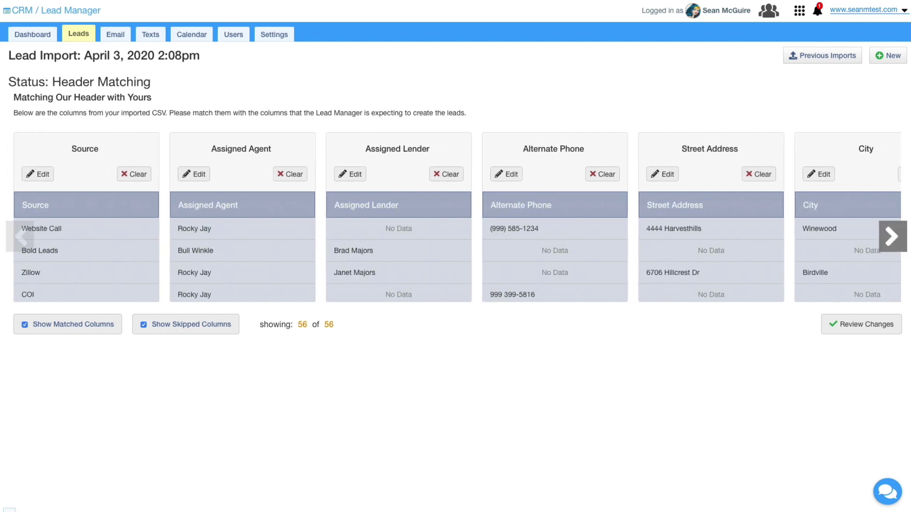
click(891, 236)
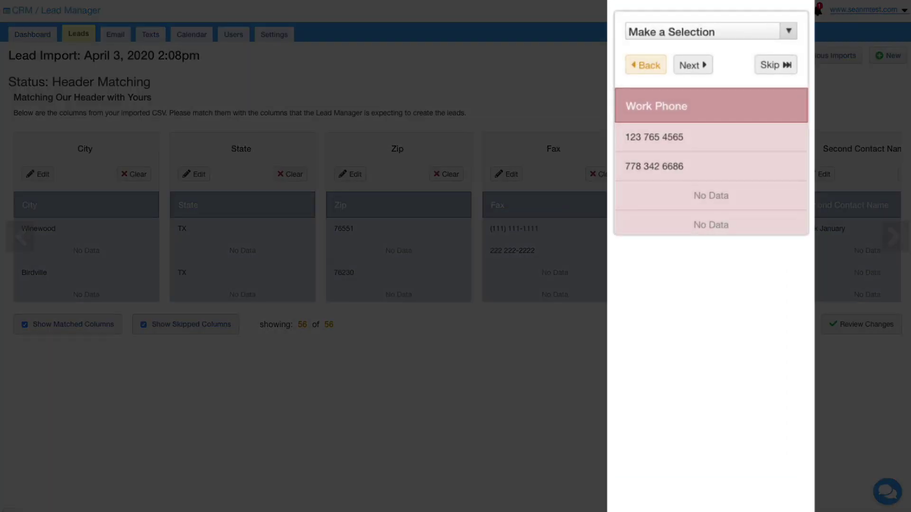
Step: Map the Work Phone column to Office Phone, save it, and advance to the next columns
click(711, 31)
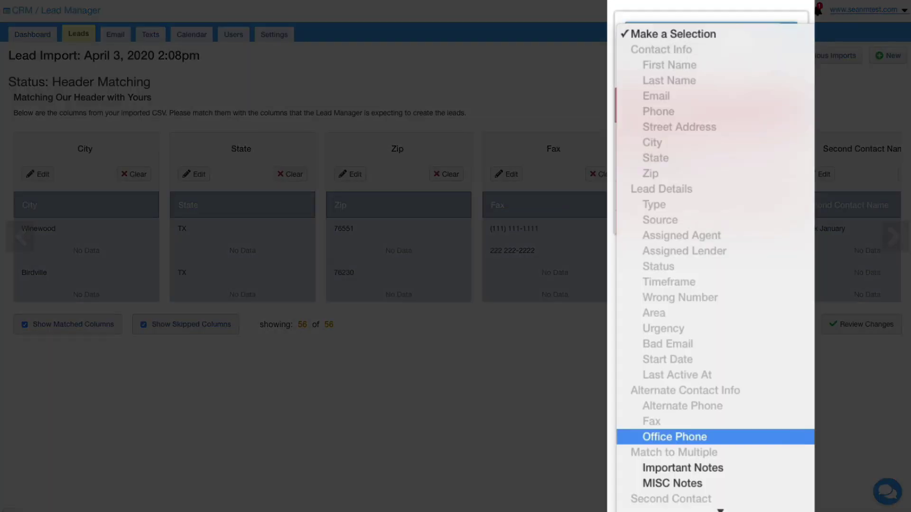
click(674, 438)
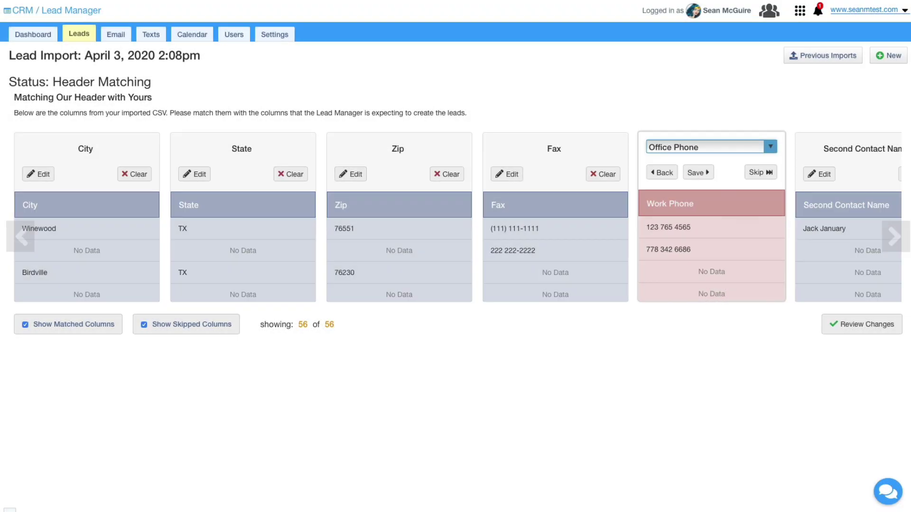
click(698, 173)
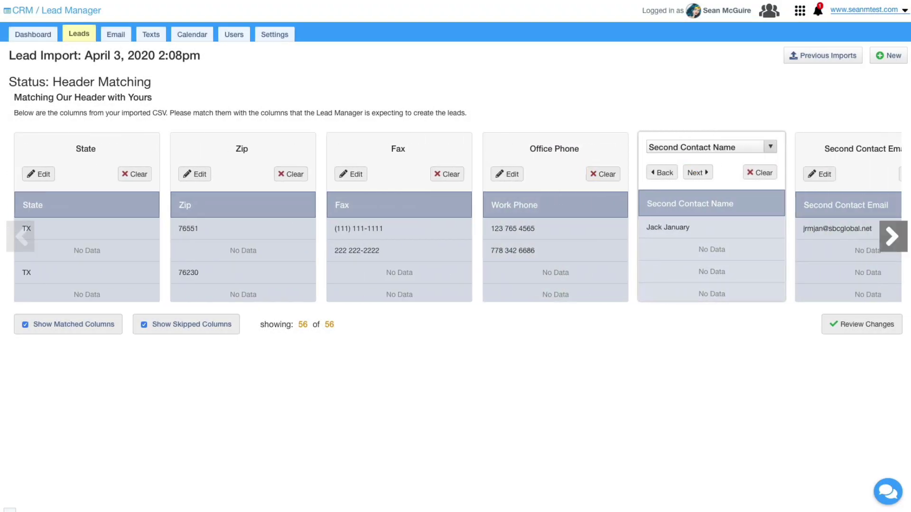
click(892, 236)
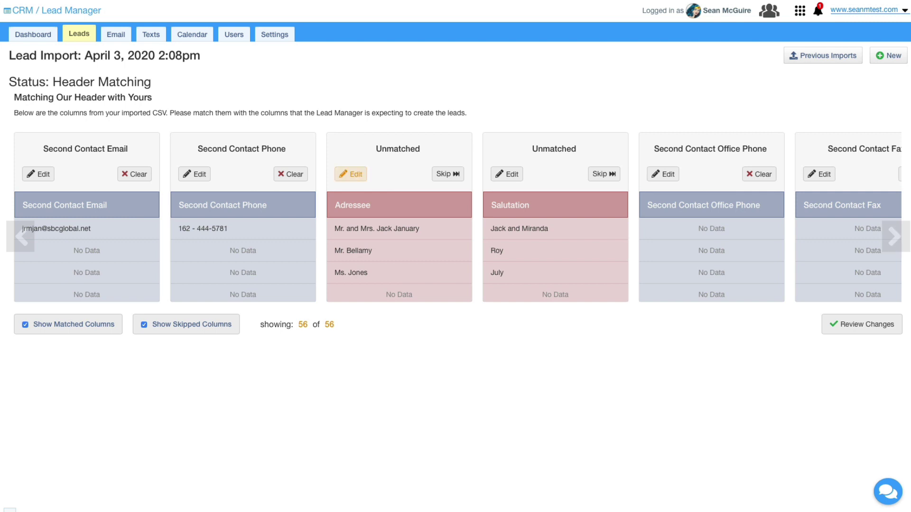
Step: Map the Adressee column to the Important Notes field and save it
click(351, 174)
click(385, 152)
scroll(399, 285, down, 2)
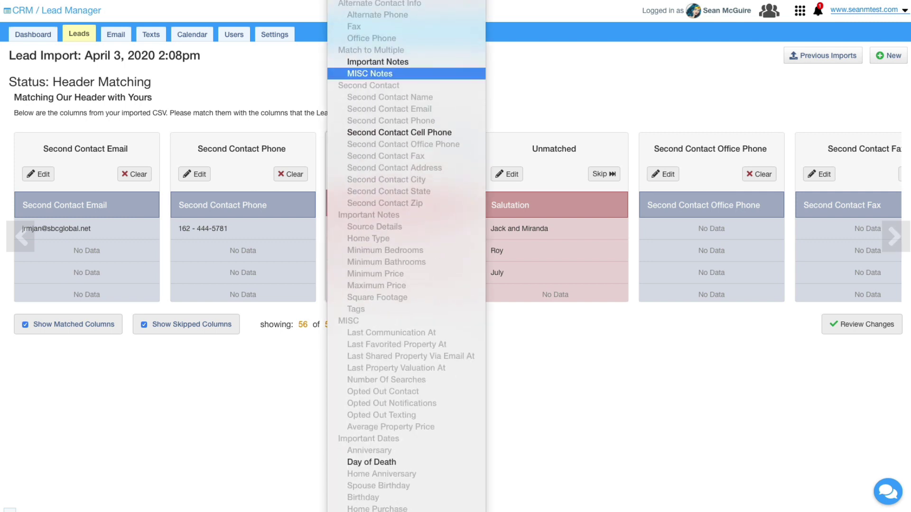
click(376, 59)
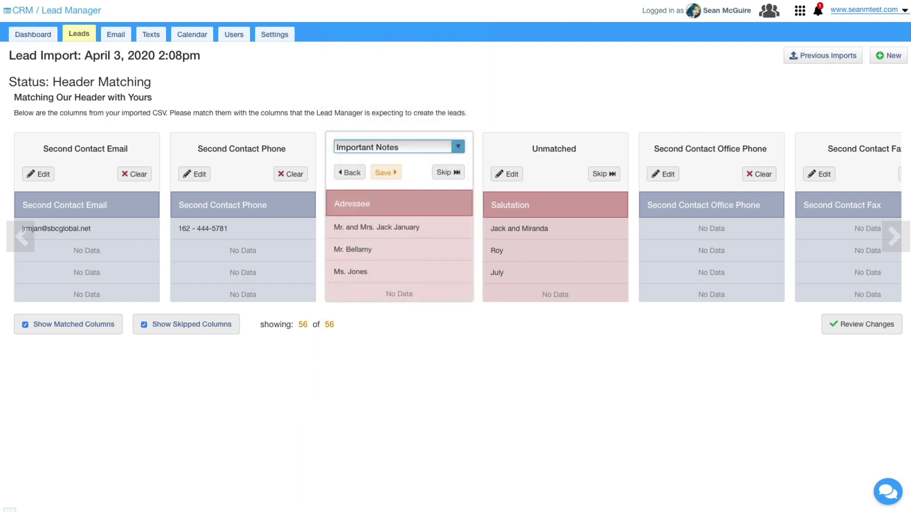
click(384, 173)
Step: Map the Salutation column to the MISC Notes field and save it
click(512, 173)
click(556, 148)
scroll(562, 285, down, 3)
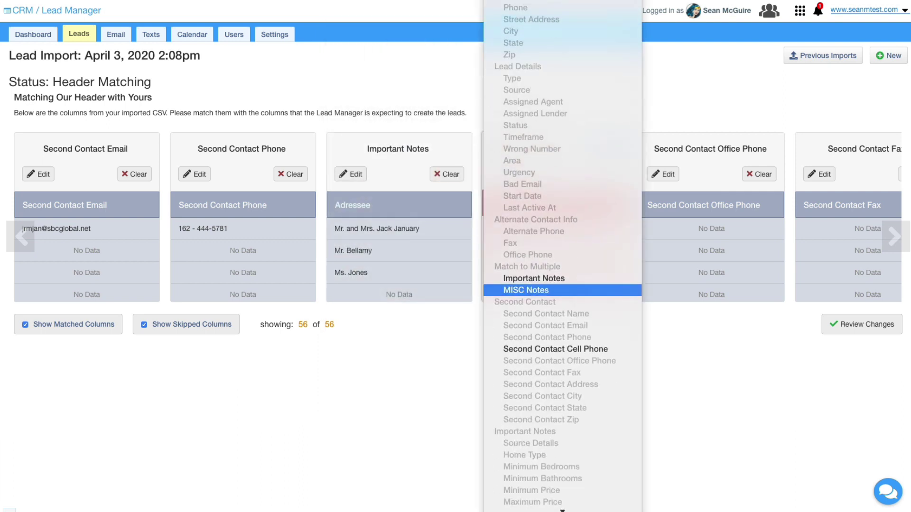
click(525, 290)
click(541, 173)
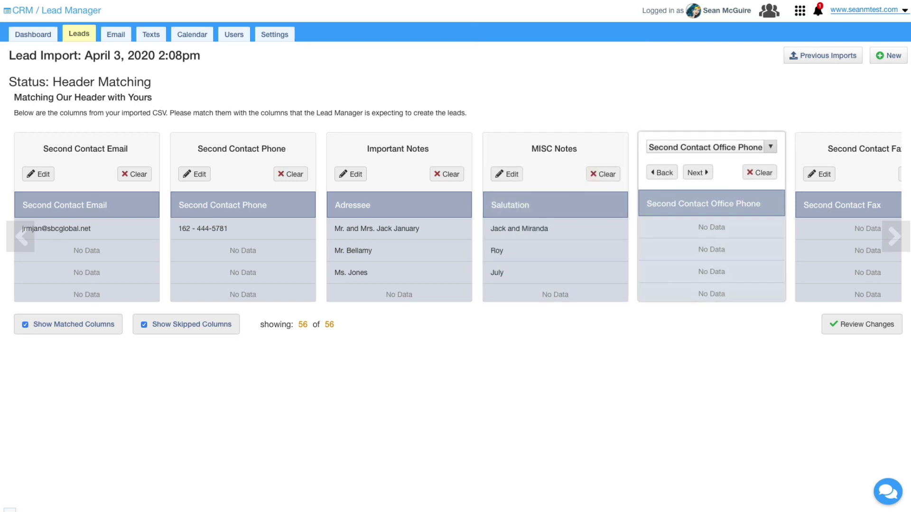
Step: Page through the remaining columns to the Matching Overview showing all 56 matched
click(893, 236)
click(893, 235)
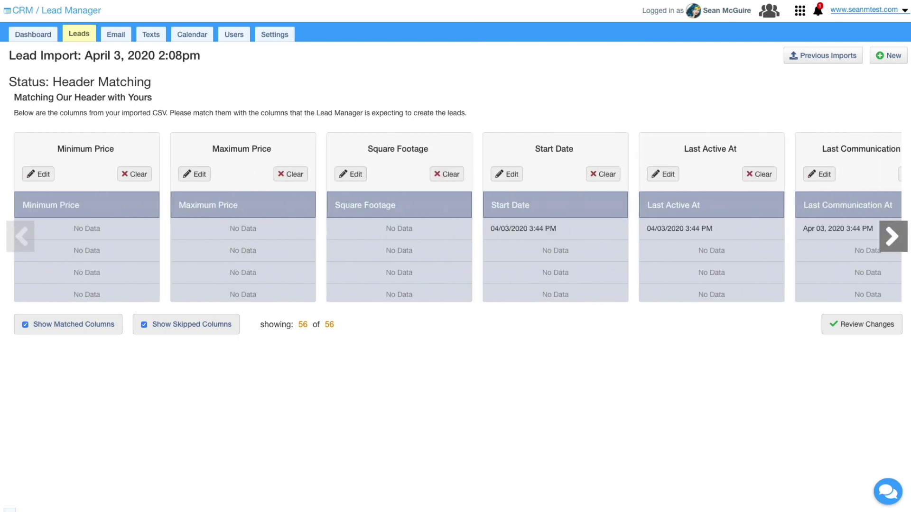
click(861, 323)
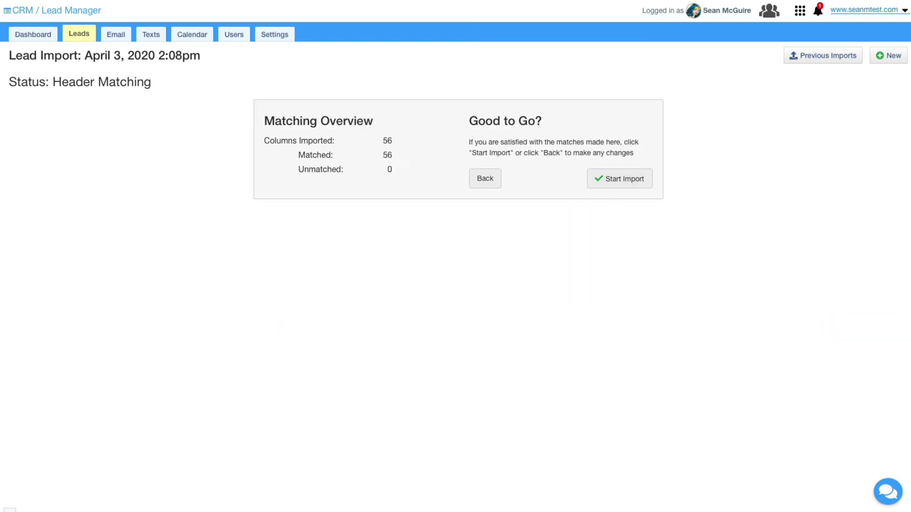
Step: Start importing the fully matched leads from the Good to Go panel
click(619, 178)
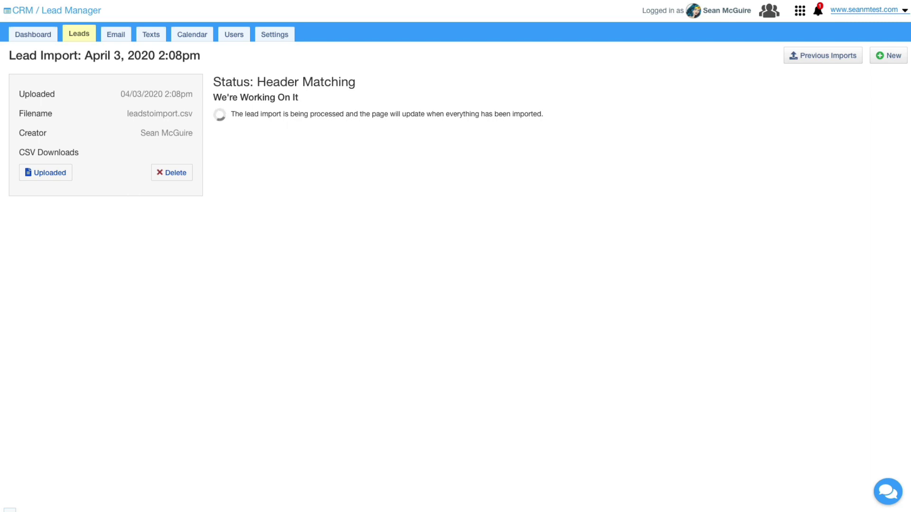